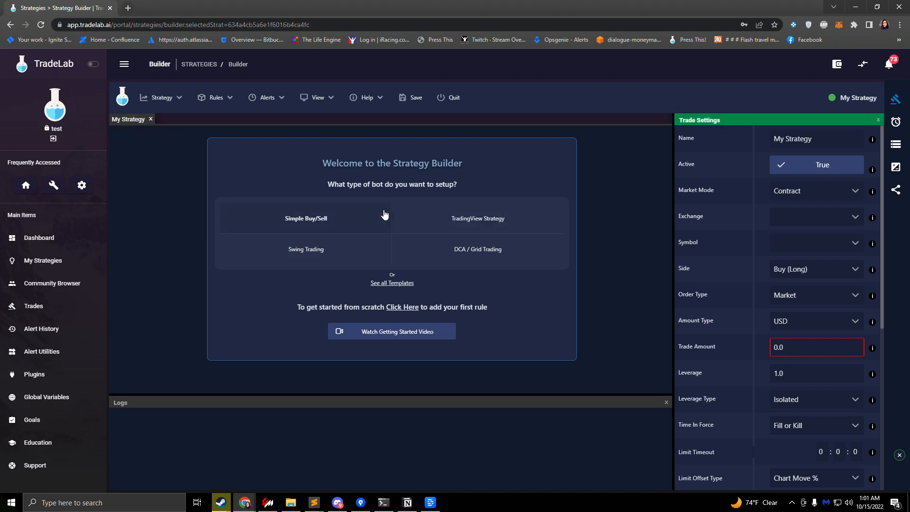
Start the strategy from the Simple Buy/Sell bot template and permanently dismiss its guided alert setup
left_click(310, 220)
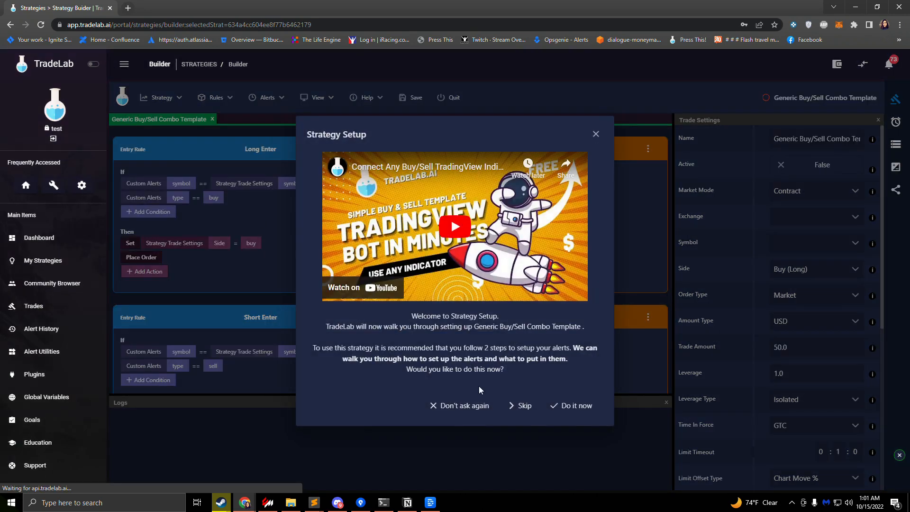
left_click(458, 410)
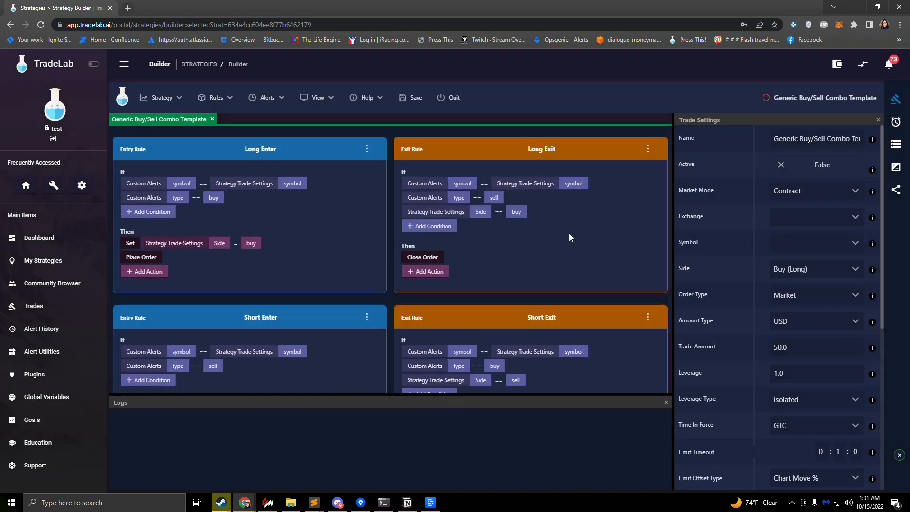
Add an alphanumeric strategy variable named label with the value default and save it
left_click(896, 145)
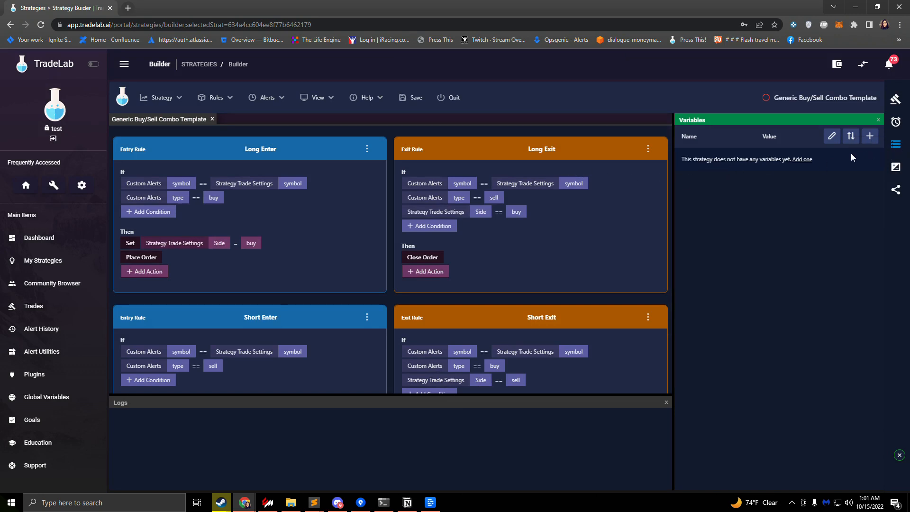
left_click(871, 139)
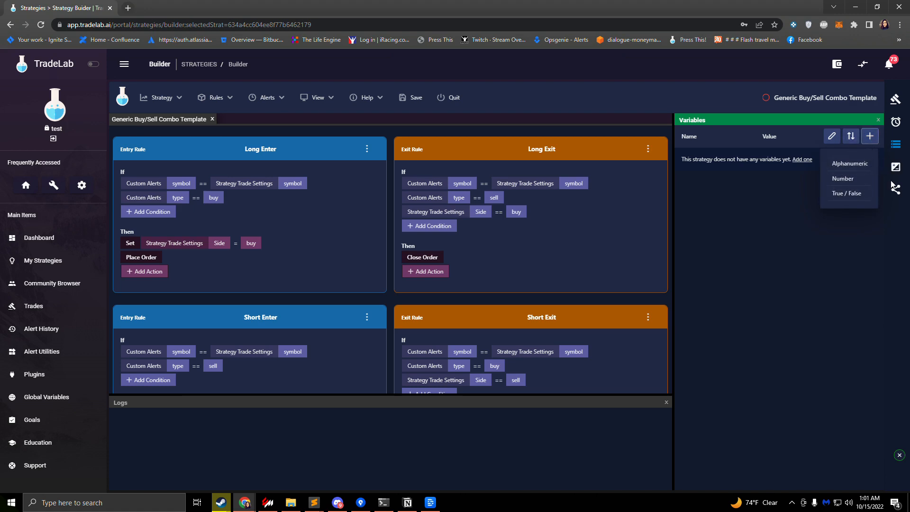
left_click(844, 167)
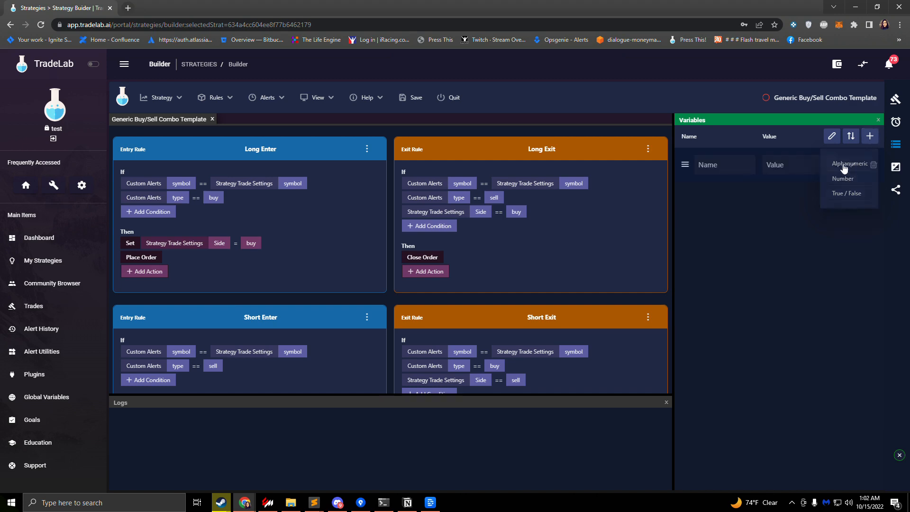
left_click(721, 166)
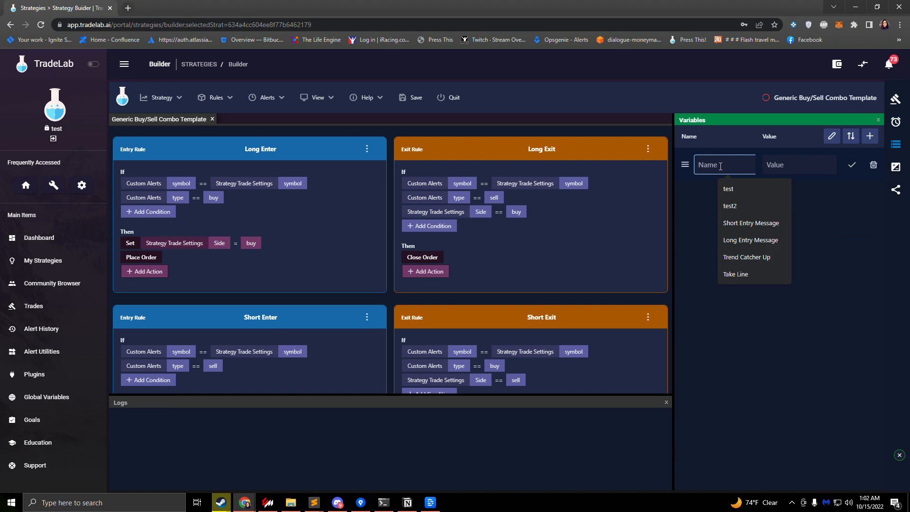
type("label")
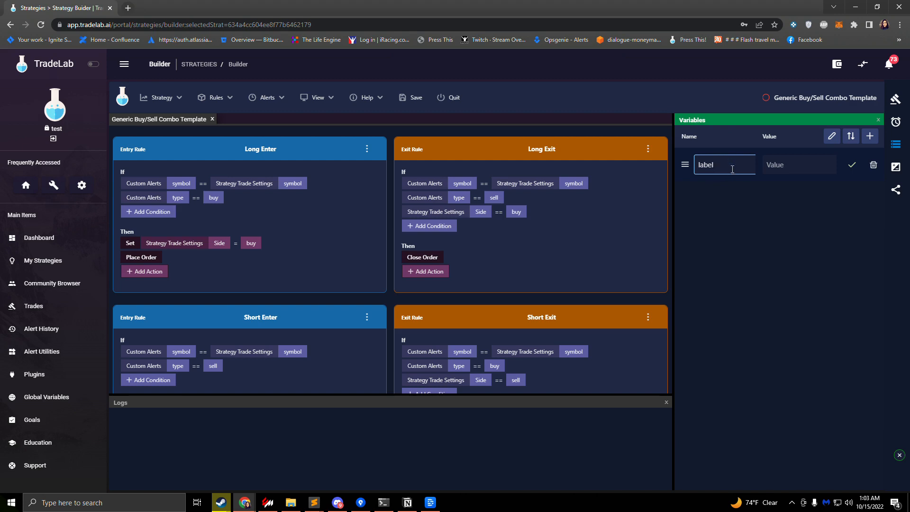
left_click(776, 169)
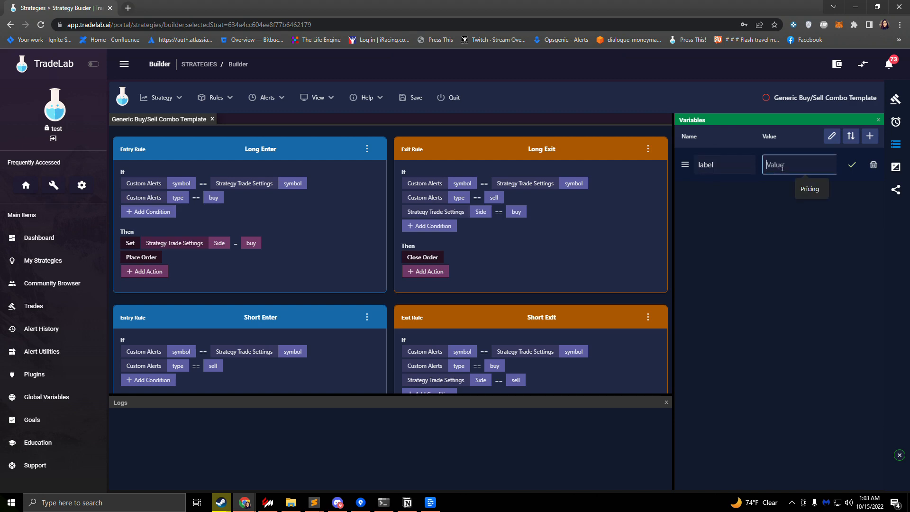
type("deafult")
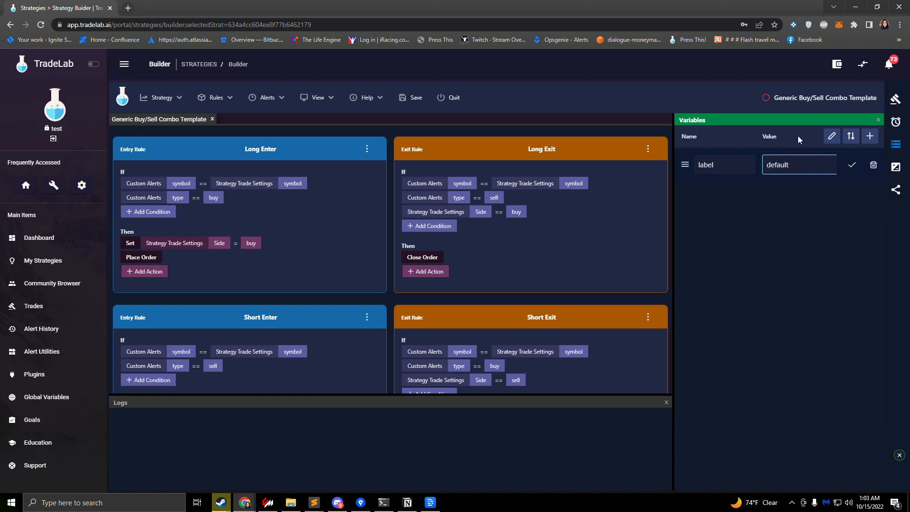
left_click(851, 166)
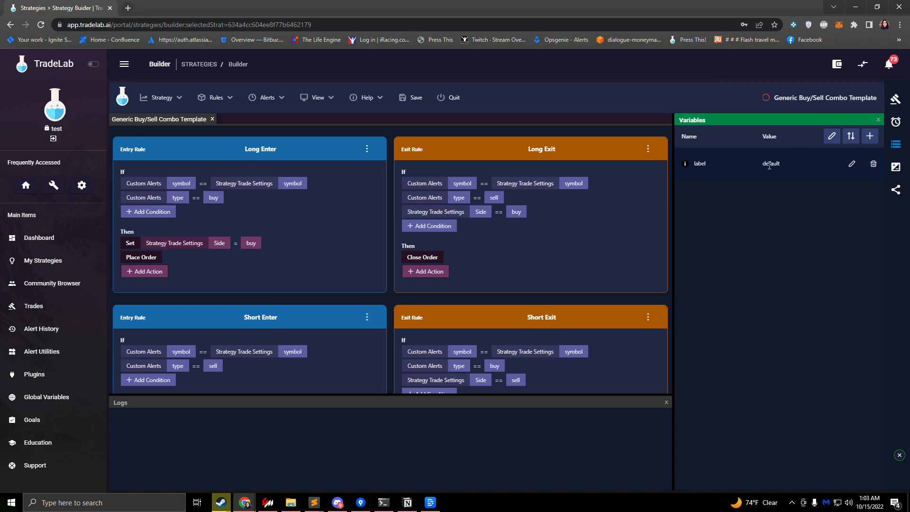
In the detailed strategy variables editor, enable both the read-only and show-in options for the label variable and save it
left_click(832, 137)
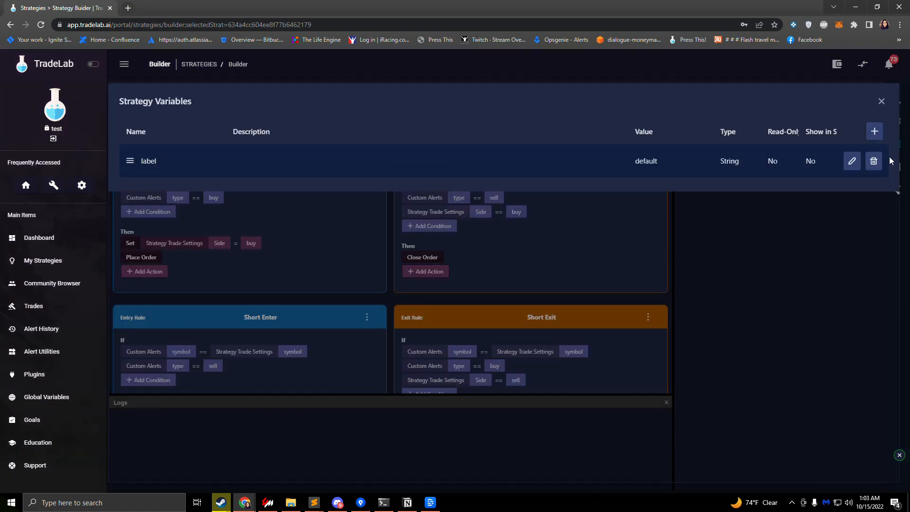
left_click(851, 162)
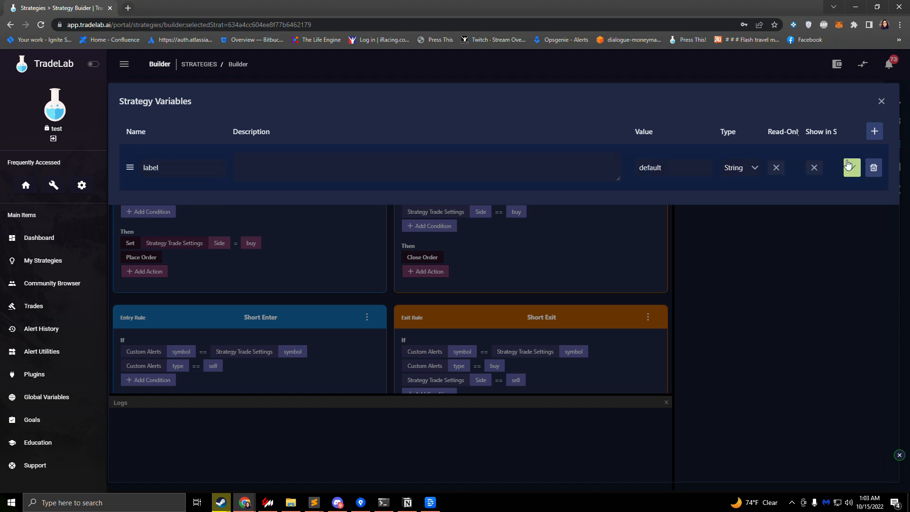
left_click(776, 169)
left_click(812, 170)
left_click(852, 169)
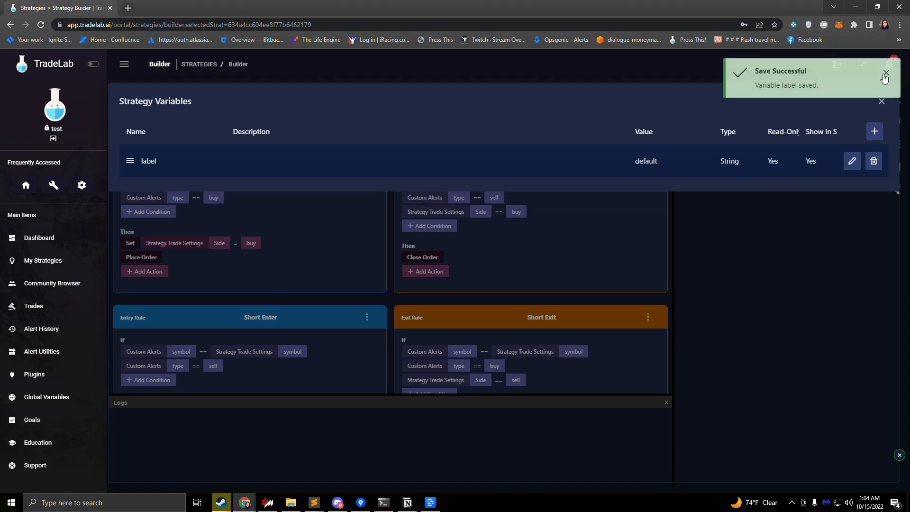
left_click(881, 102)
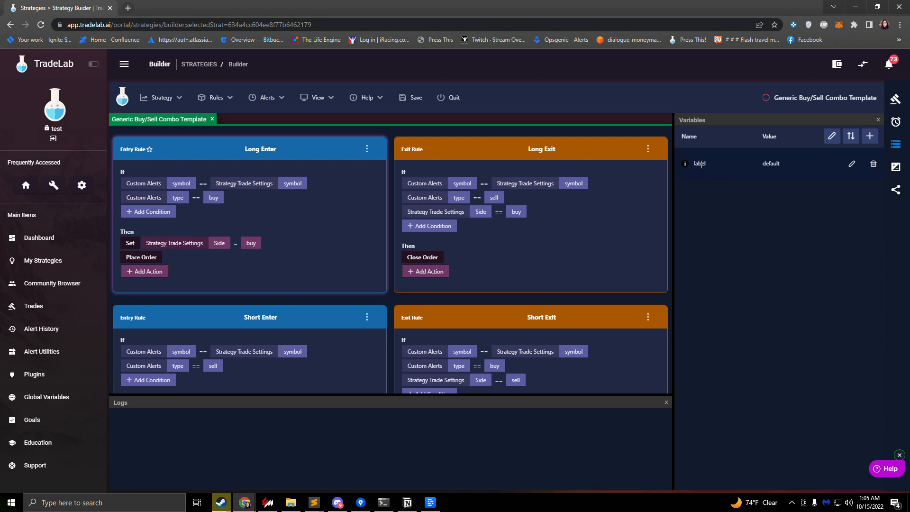
Edit the Buy Alert and add a new message field named label
left_click(895, 125)
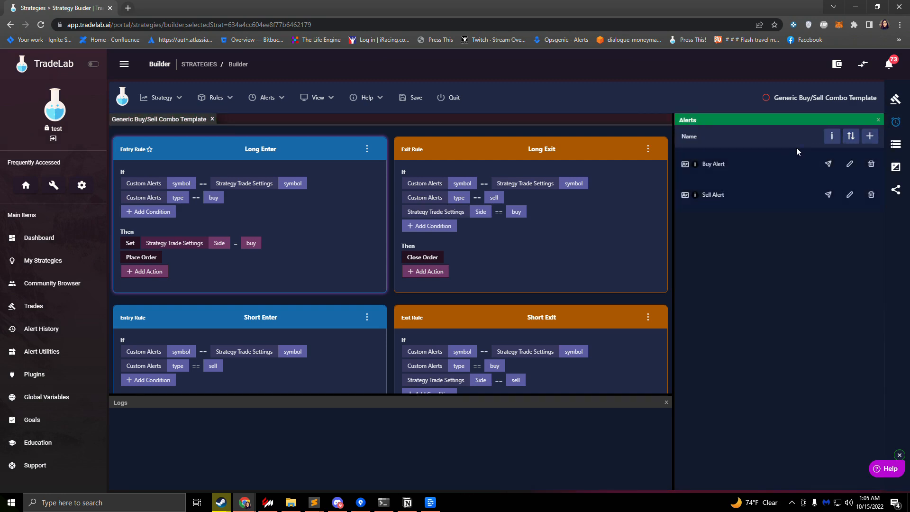
left_click(850, 165)
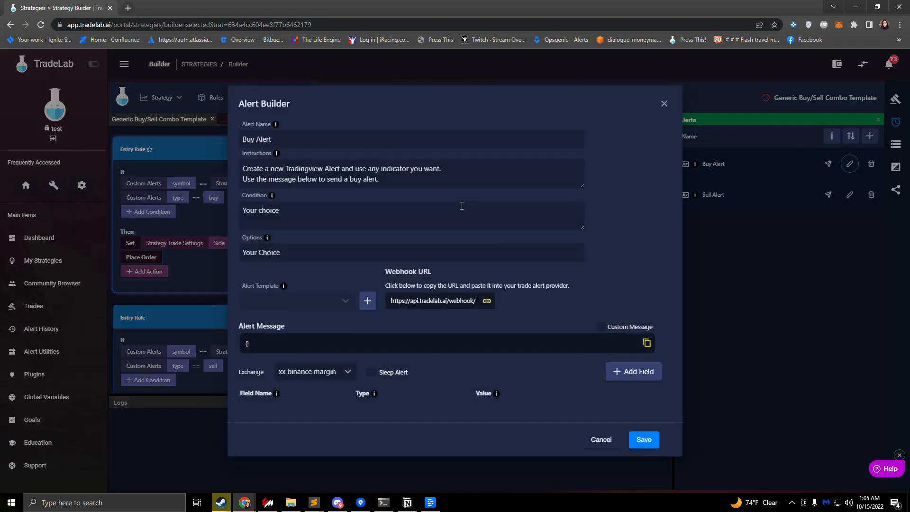
scroll(491, 285, "down", 1)
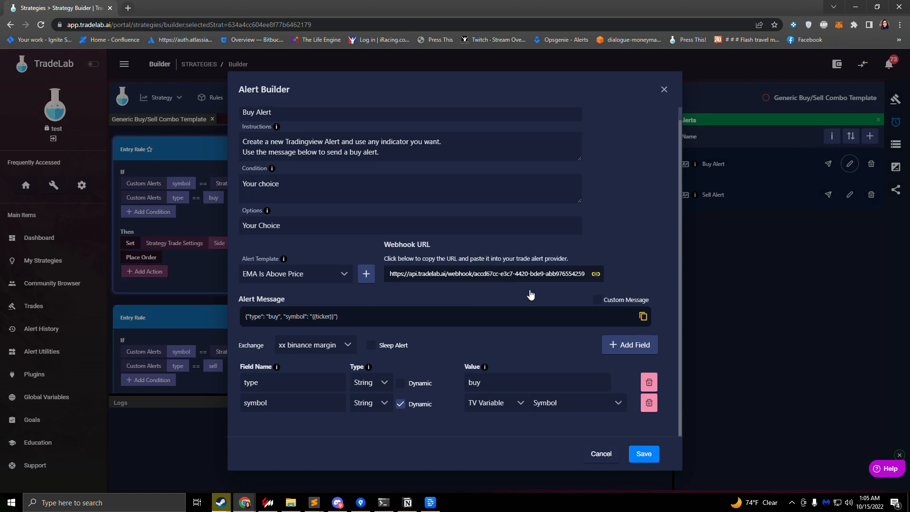
left_click(629, 353)
scroll(468, 320, "down", 1)
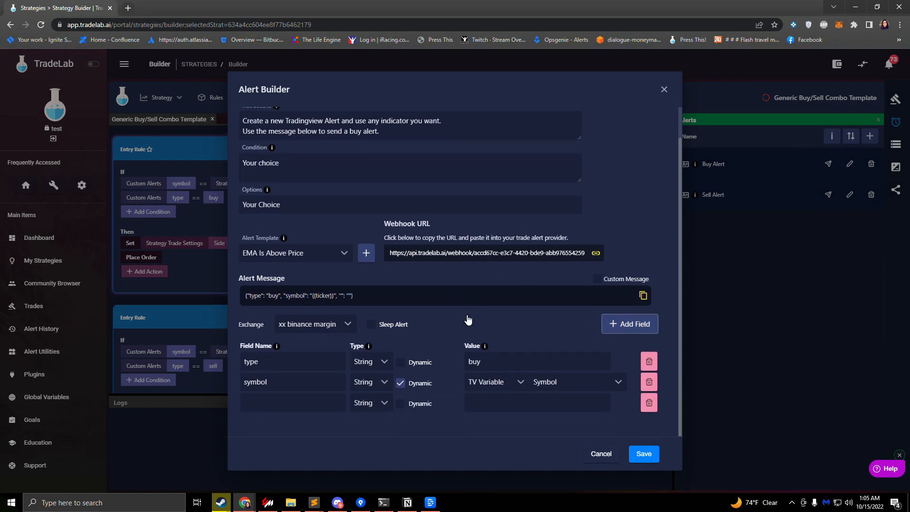
left_click(281, 400)
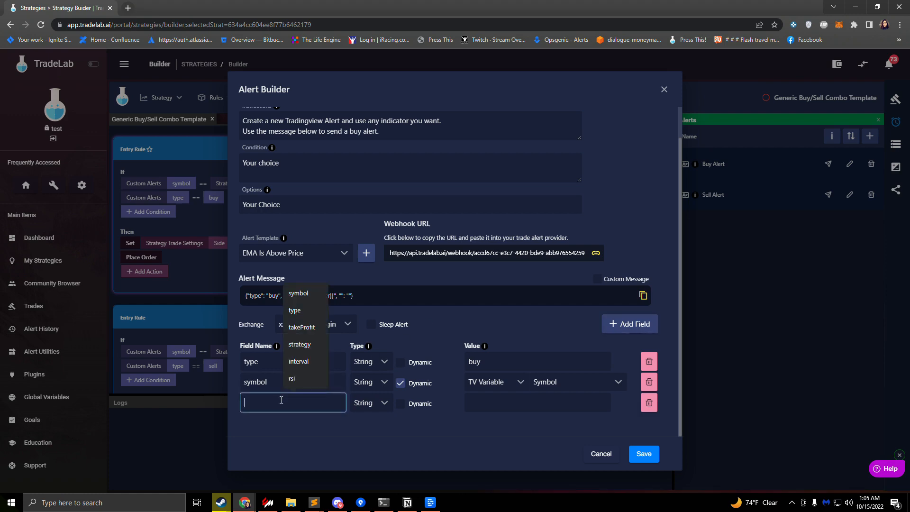
type("label")
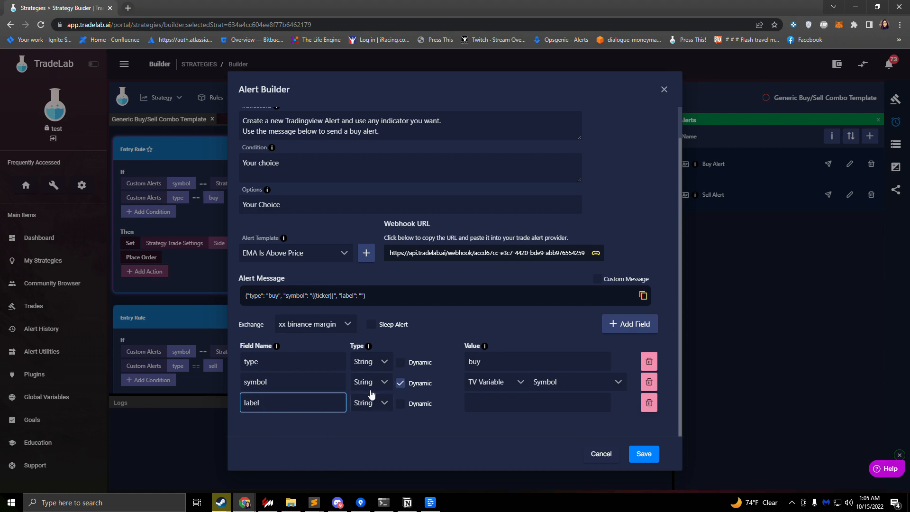
Make the Buy Alert's label field dynamic, taking its value from the strategy variable label, and save the alert
left_click(401, 403)
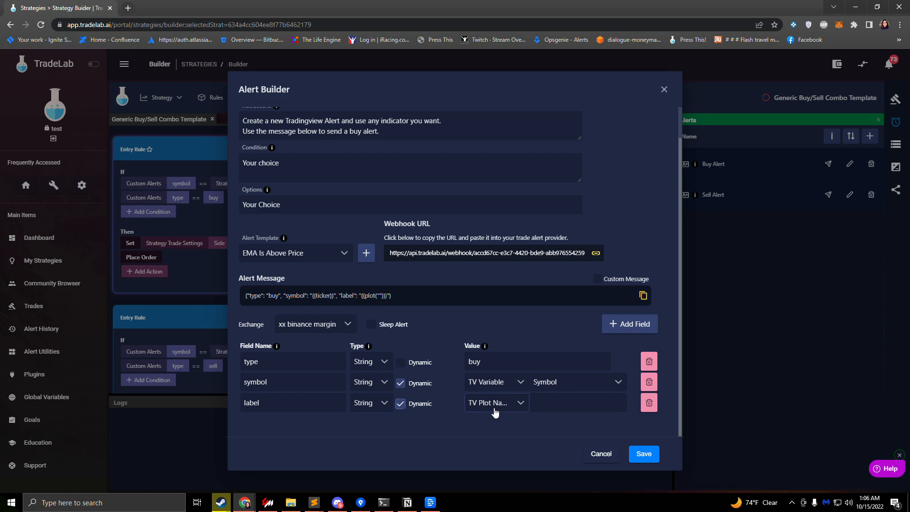
left_click(496, 411)
scroll(493, 366, "down", 1)
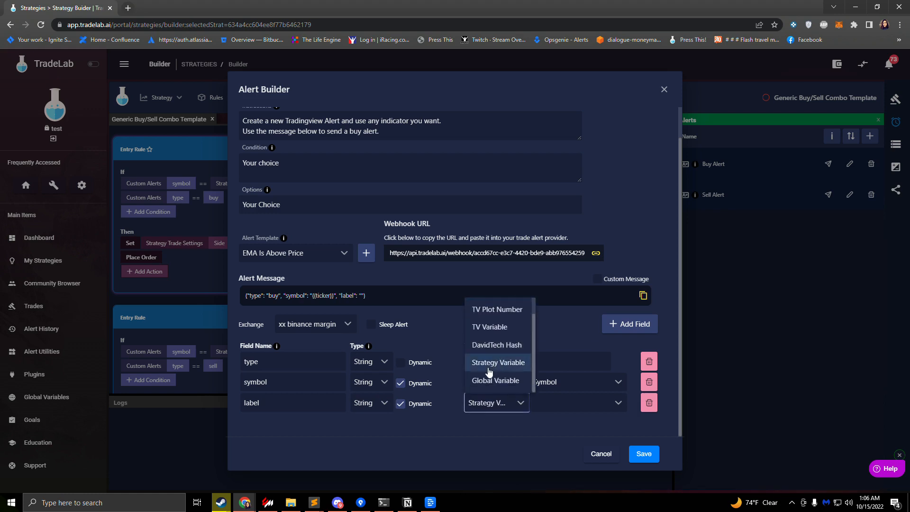
left_click(493, 363)
left_click(589, 403)
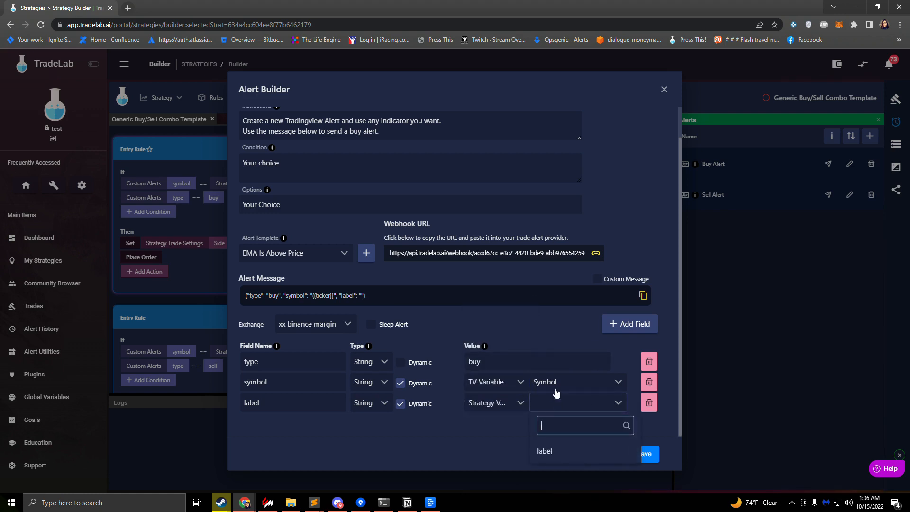
left_click(546, 452)
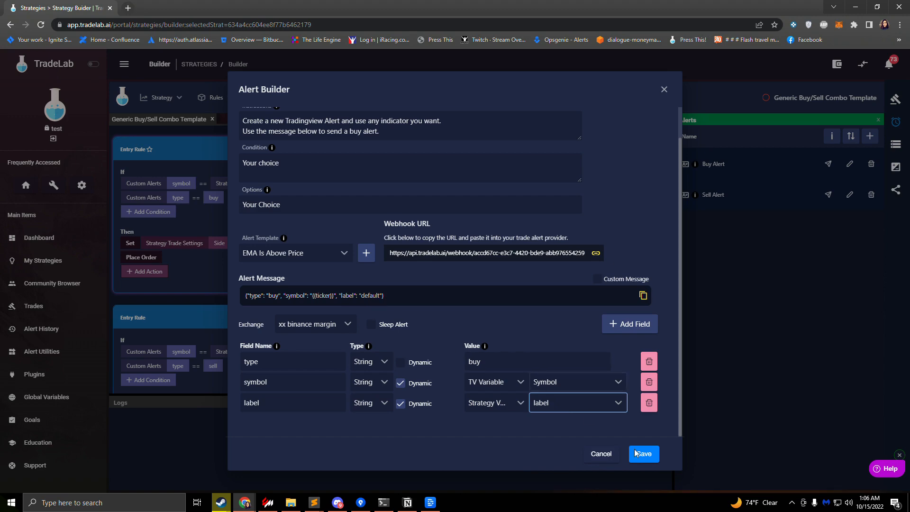
left_click(645, 455)
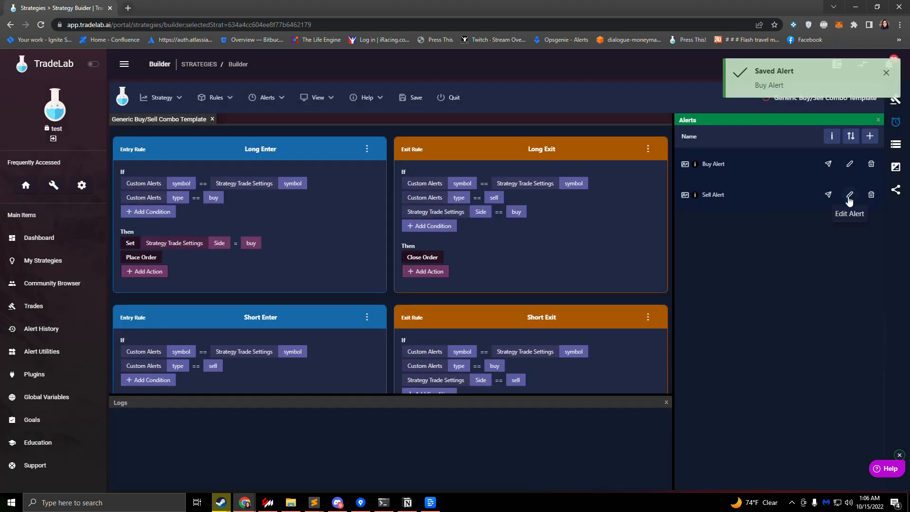
Give the Sell Alert the same dynamic label field based on the strategy variable label, and save the alert
left_click(849, 195)
scroll(535, 305, "down", 1)
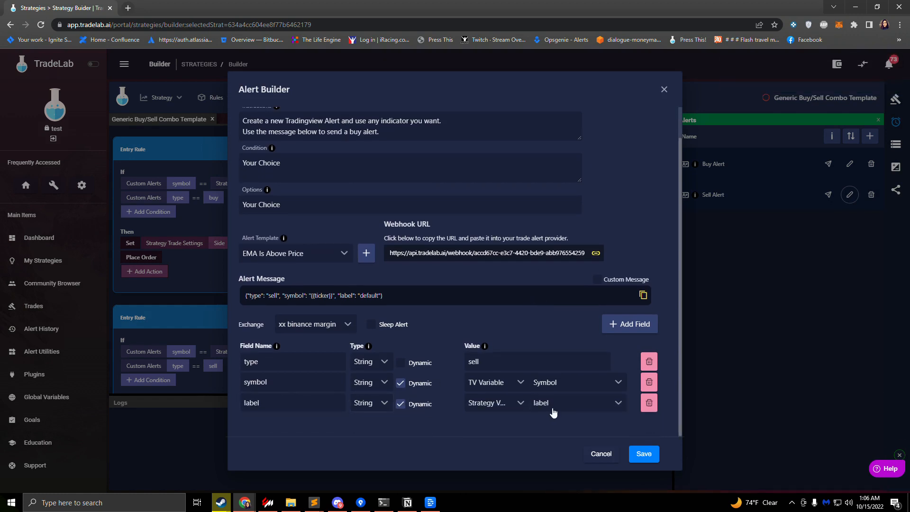
left_click(644, 454)
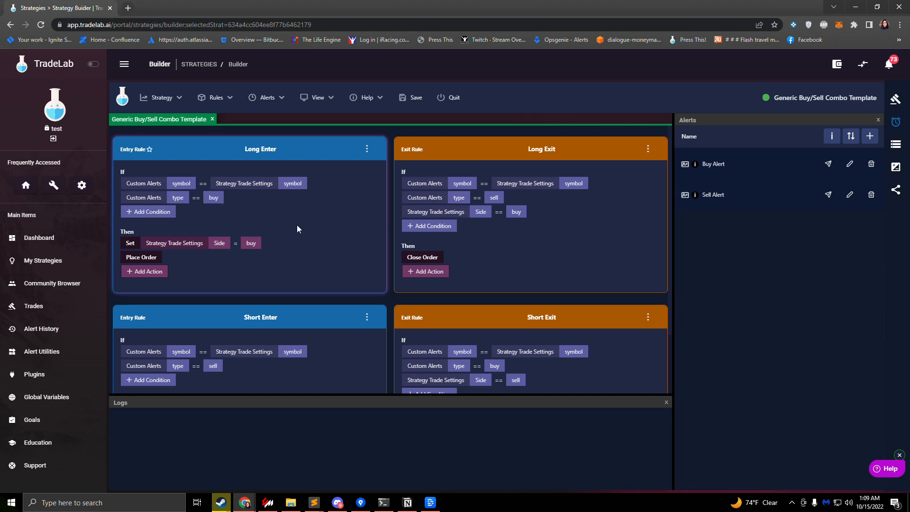
Add a condition to the Long Enter rule that checks the Custom Alerts label field
left_click(141, 214)
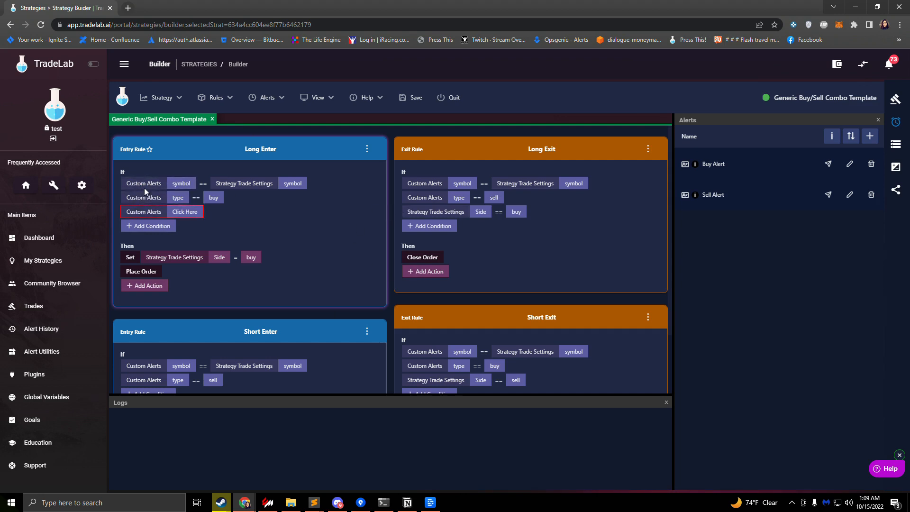
scroll(445, 213, "down", 1)
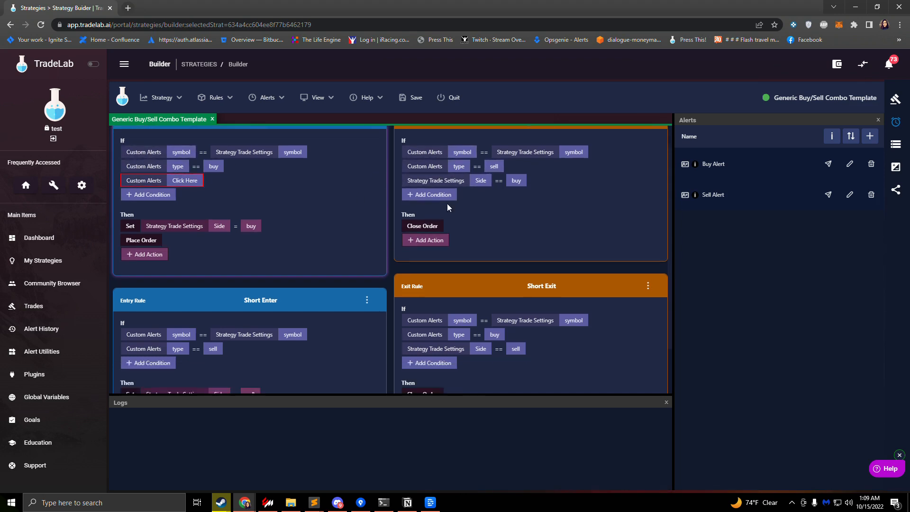
scroll(306, 285, "up", 1)
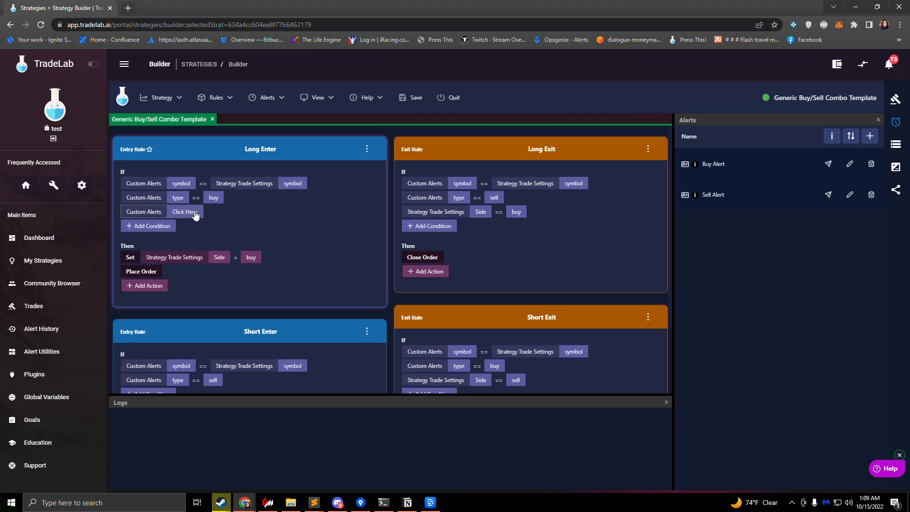
left_click(149, 214)
left_click(326, 209)
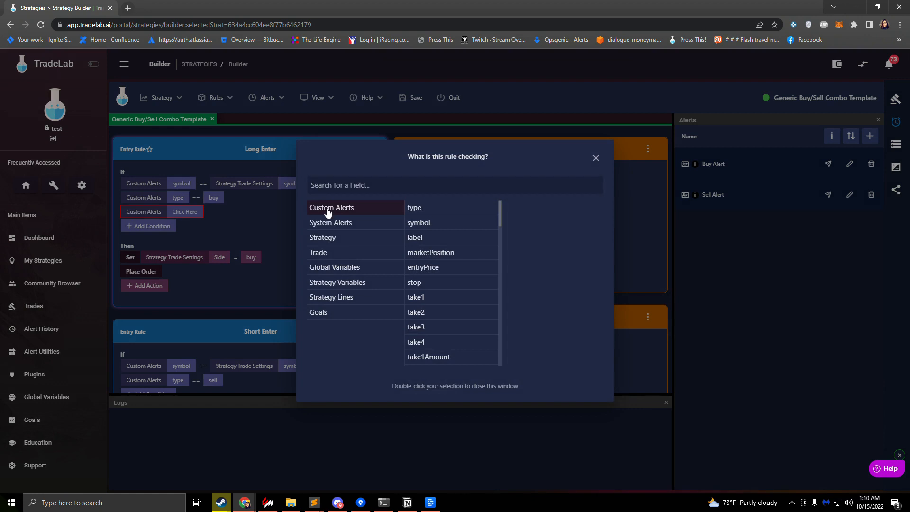
double_click(435, 240)
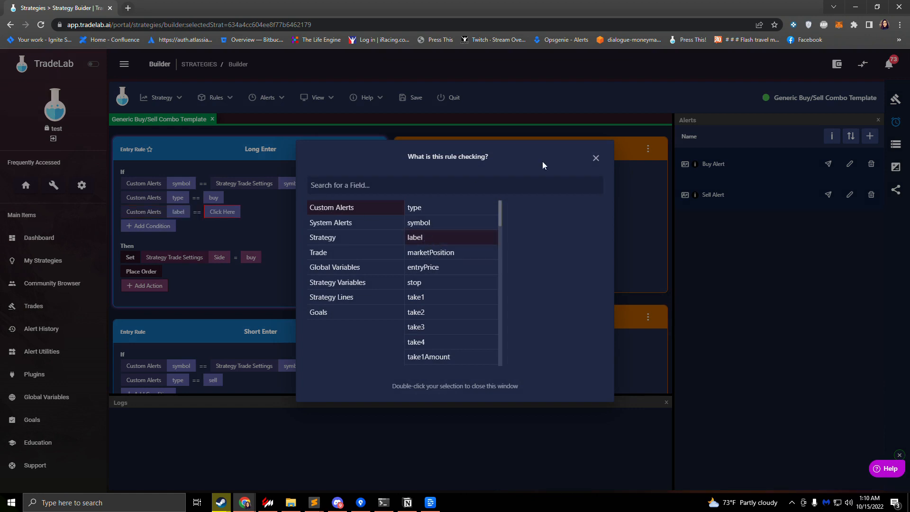
Compare the Long Enter rule's alert label condition with the strategy variable label
left_click(223, 212)
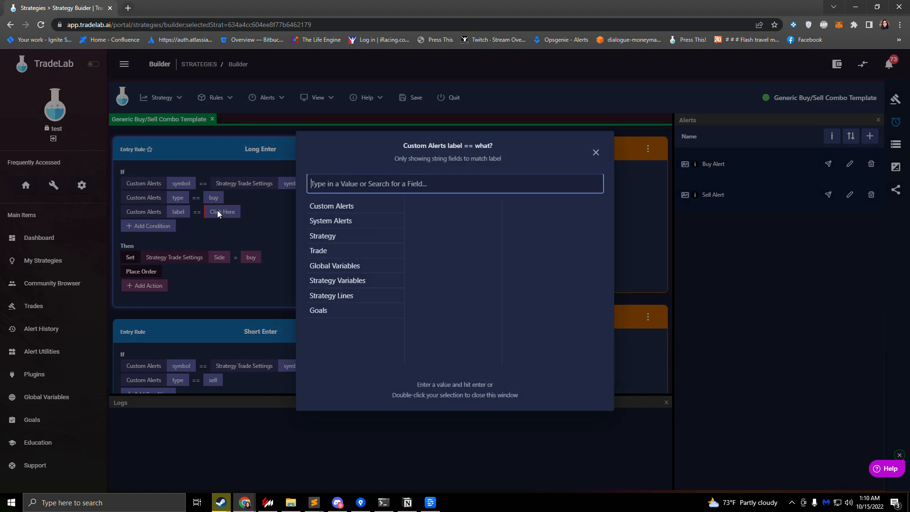
left_click(337, 280)
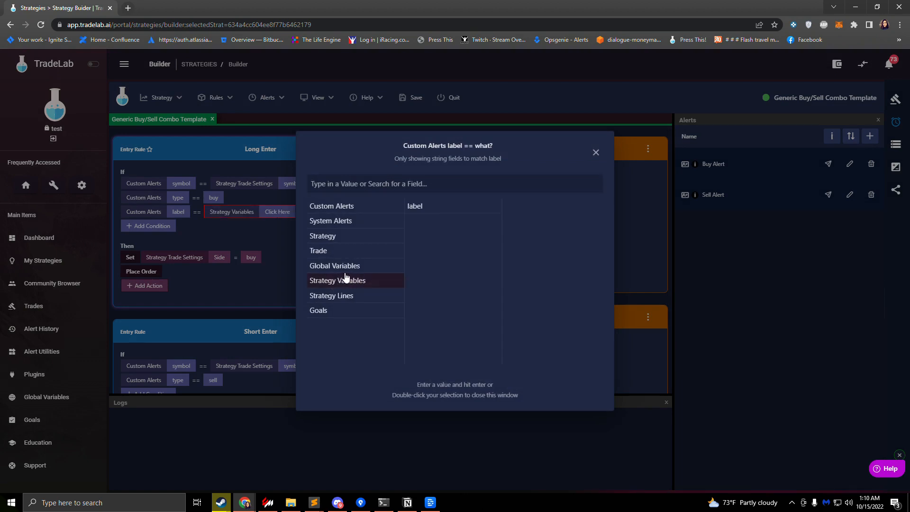
left_click(449, 208)
left_click(596, 152)
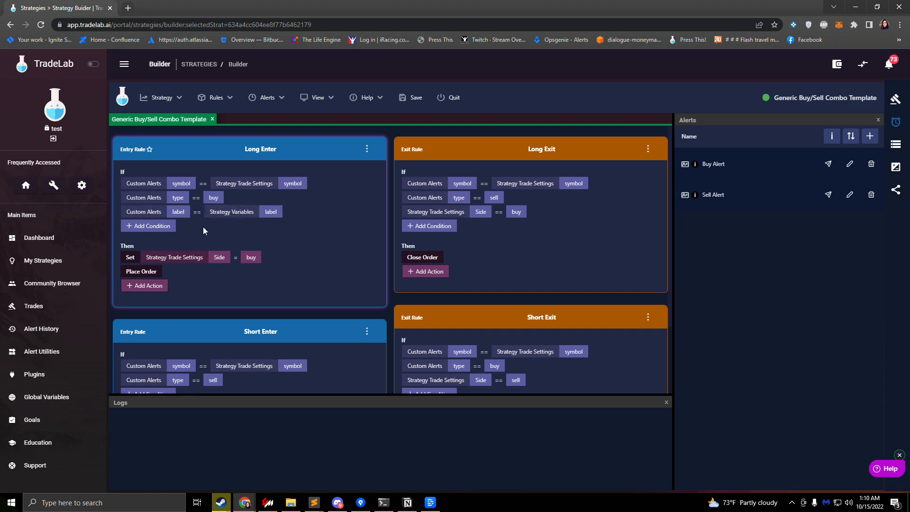
Add a condition to the Short Enter rule requiring the Custom Alerts label to equal the strategy variable label
scroll(227, 237, "down", 2)
left_click(138, 302)
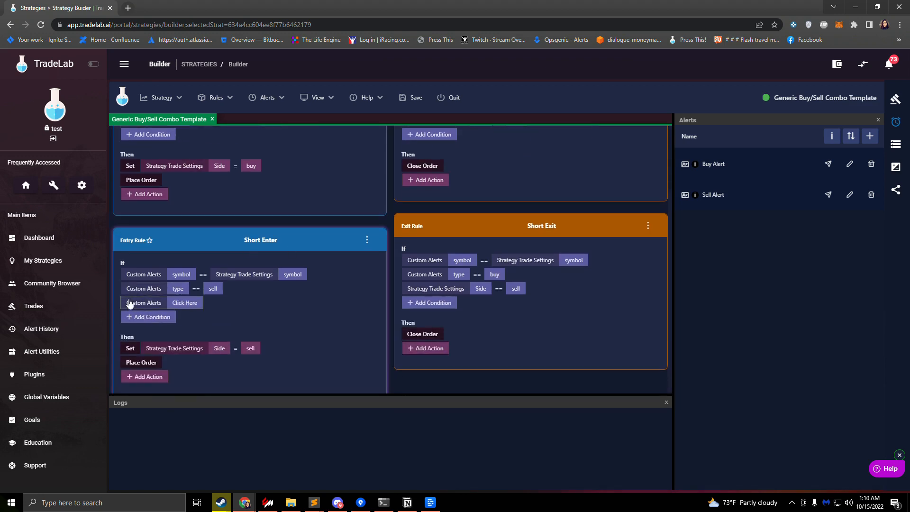
left_click(183, 303)
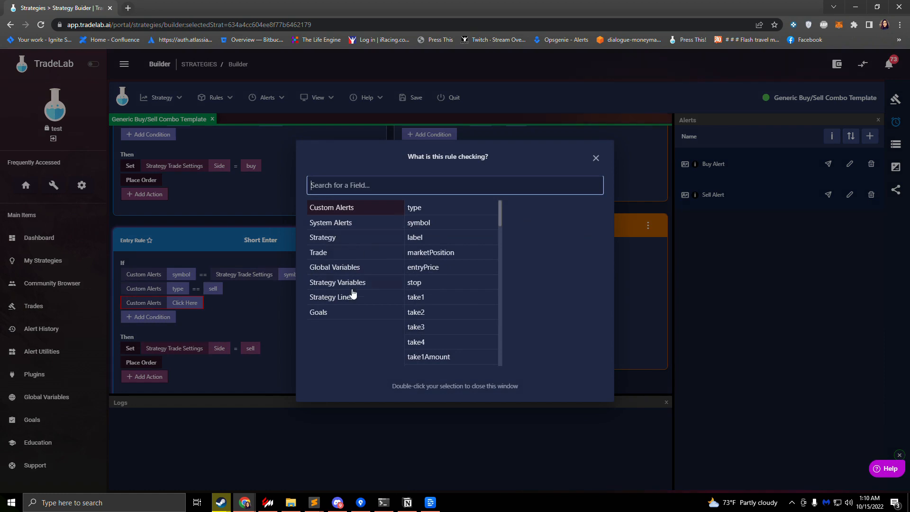
left_click(420, 240)
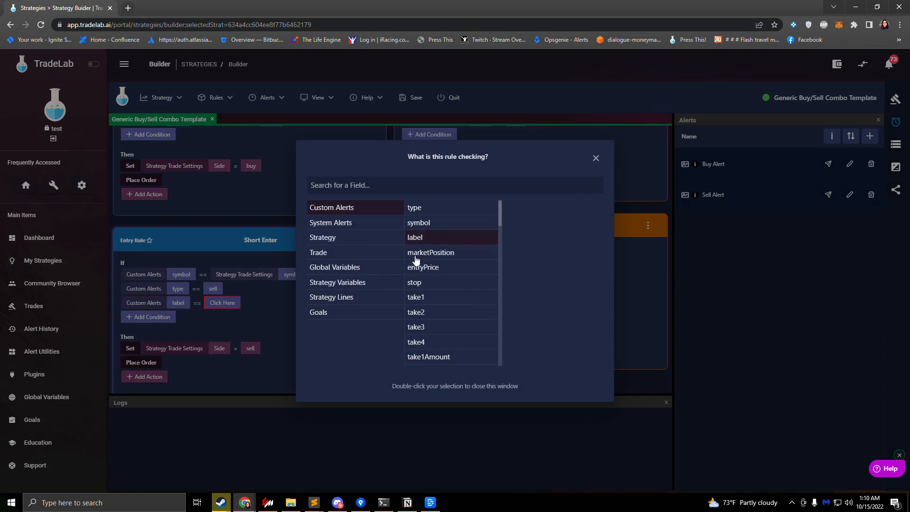
double_click(429, 239)
left_click(234, 304)
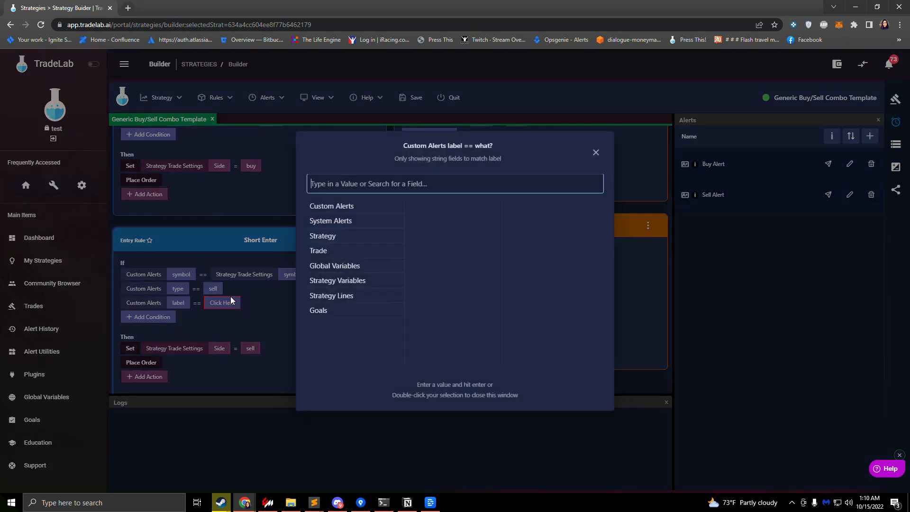
left_click(361, 281)
left_click(431, 206)
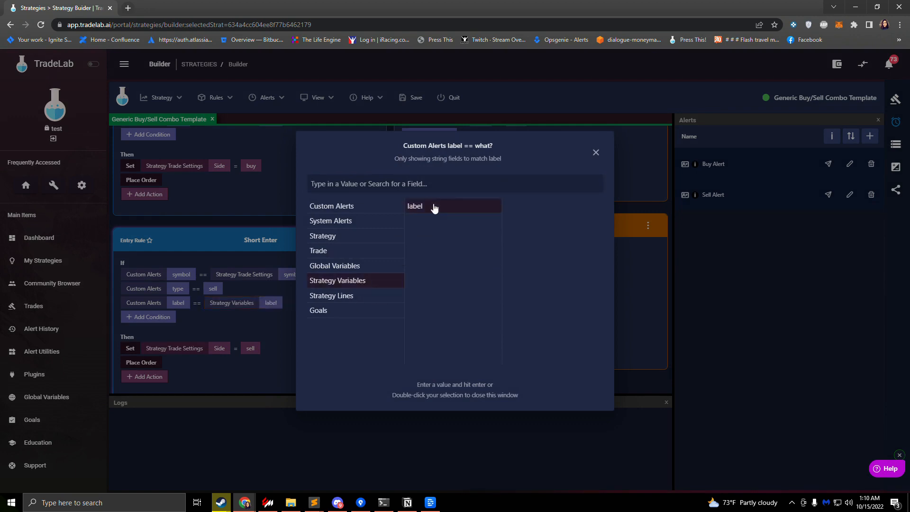
double_click(432, 205)
Add a condition to the Long Exit rule that checks the Custom Alerts label field
scroll(430, 282, "up", 2)
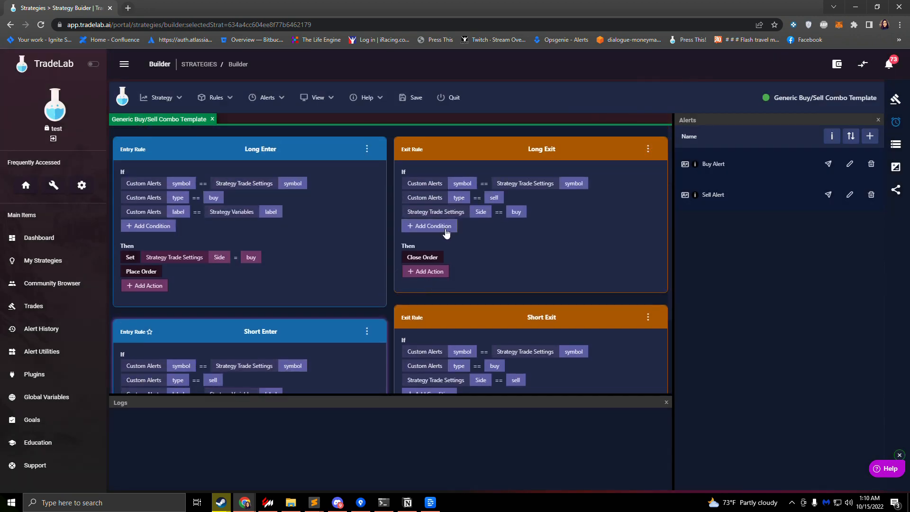
left_click(429, 226)
left_click(413, 227)
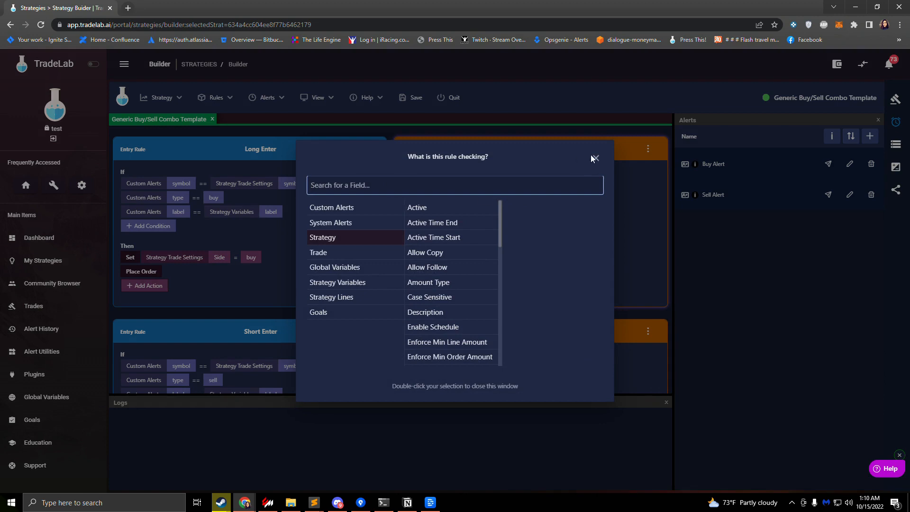
left_click(594, 157)
left_click(433, 229)
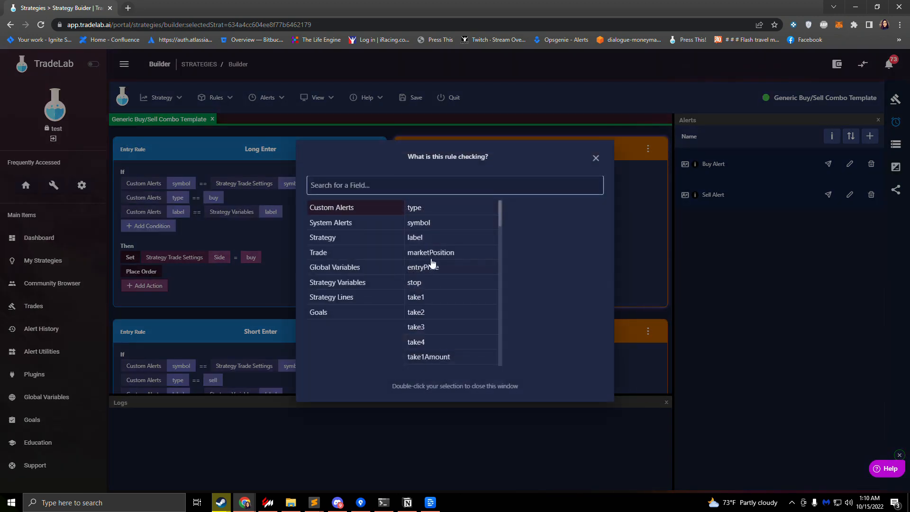
left_click(433, 237)
double_click(432, 237)
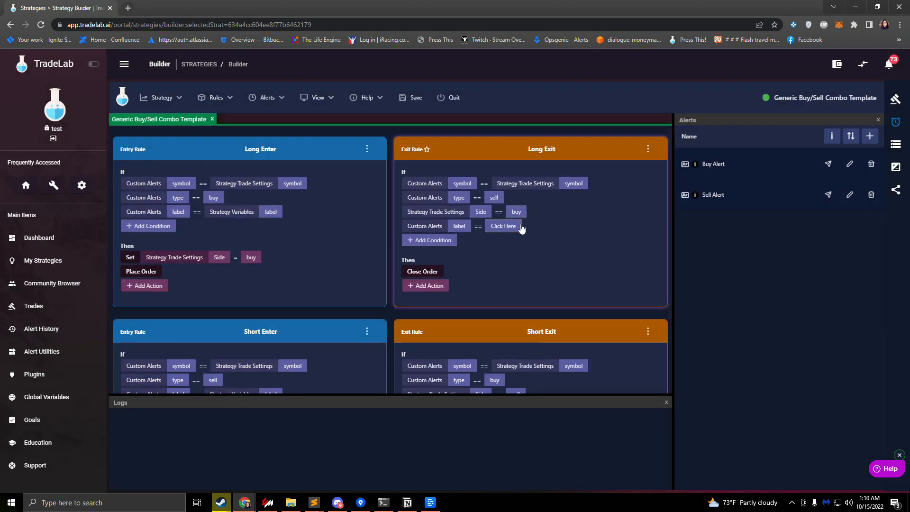
Save the strategy and quit the builder to the strategies list
scroll(436, 274, "down", 2)
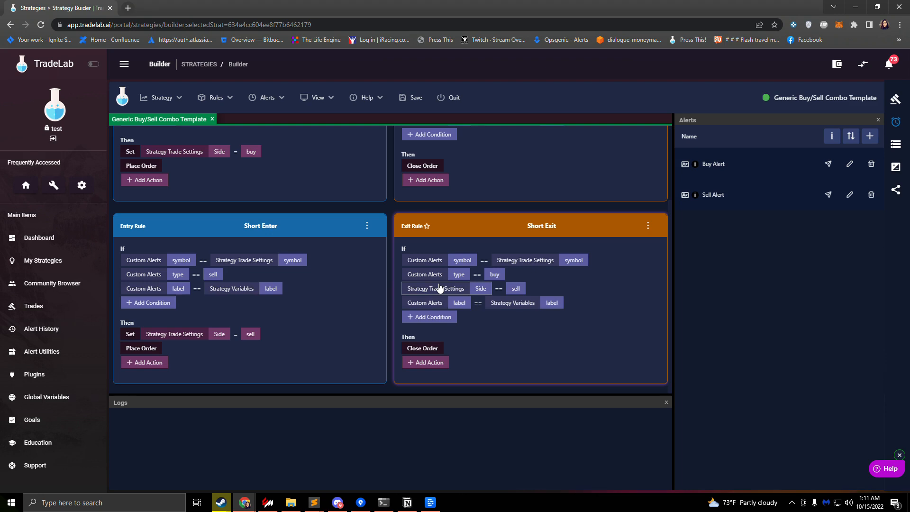
left_click(410, 102)
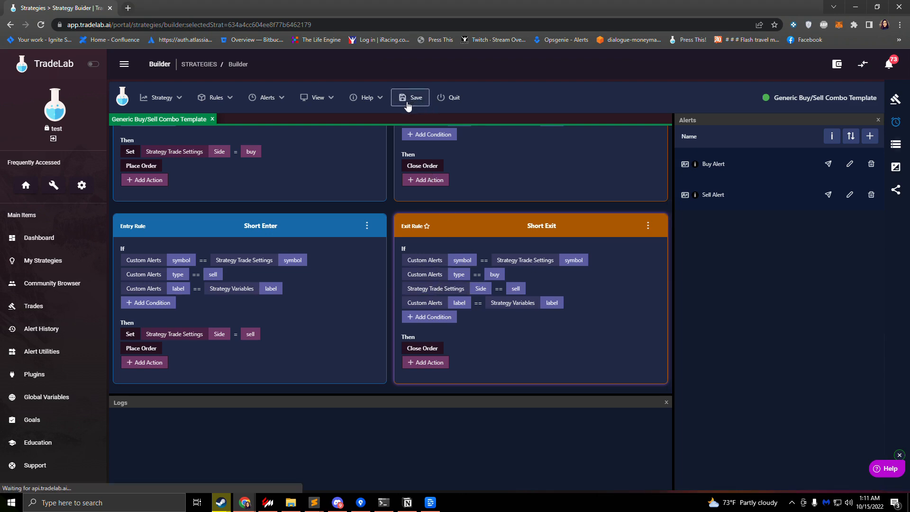
left_click(446, 102)
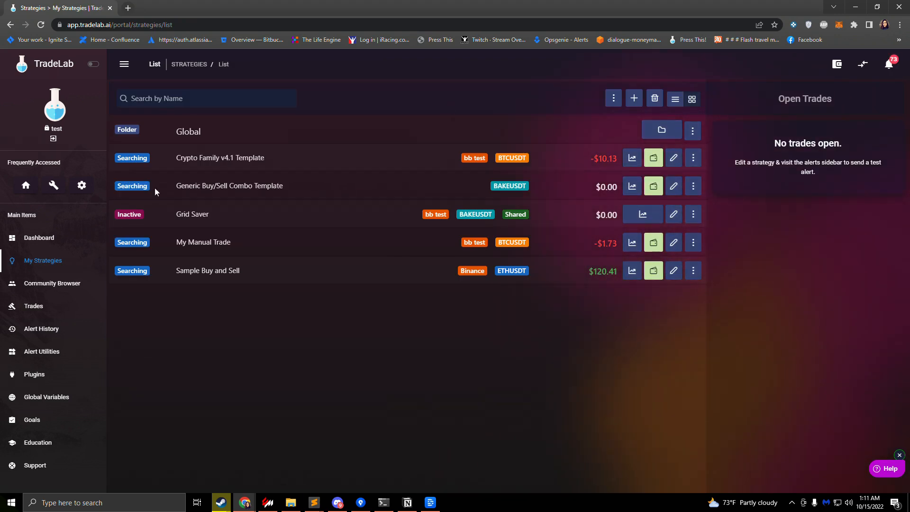
Reopen the Generic Buy/Sell Combo Template for editing and start its guided Strategy Setup
left_click(676, 187)
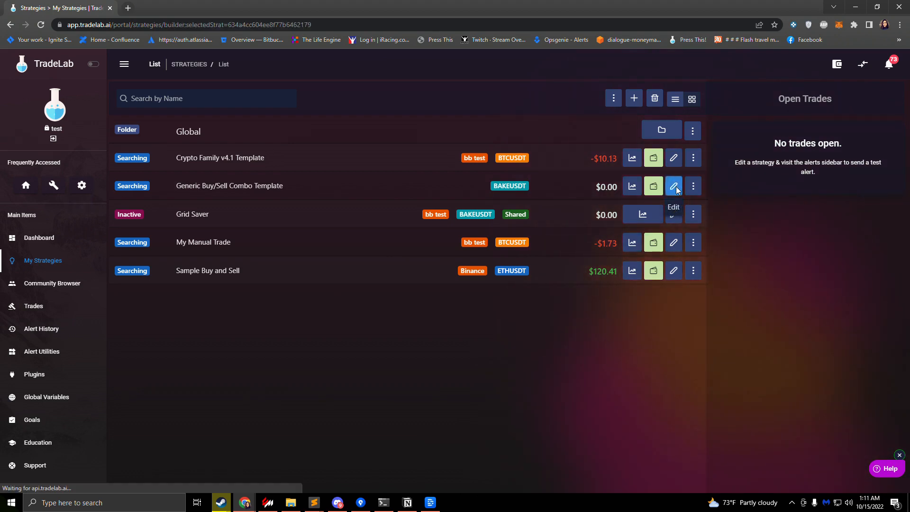
left_click(161, 98)
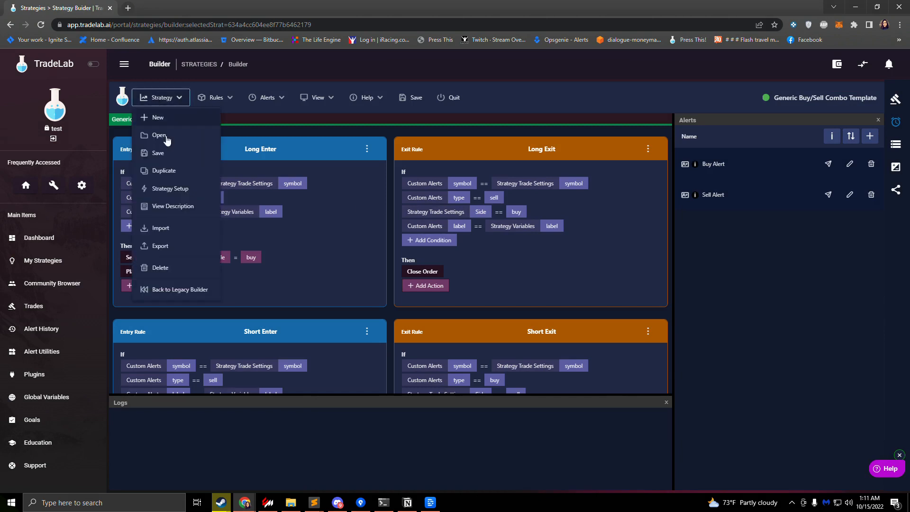
left_click(169, 188)
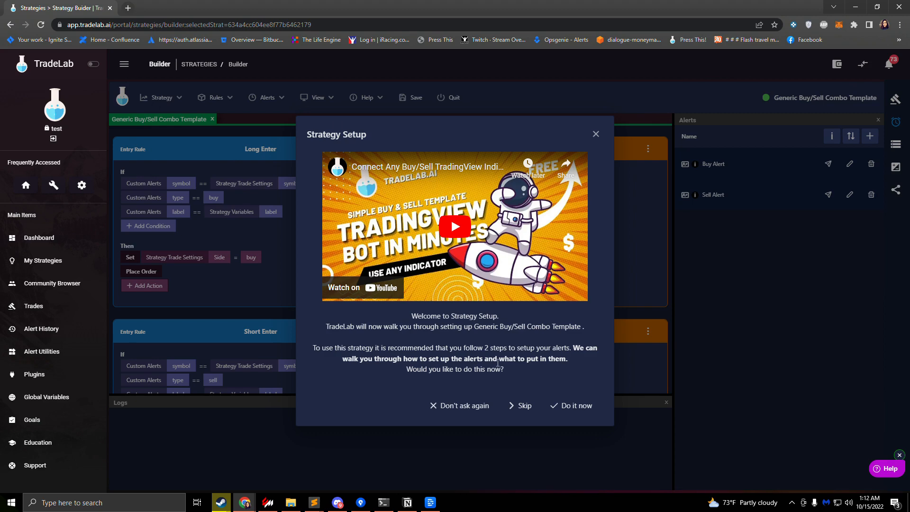
left_click(564, 408)
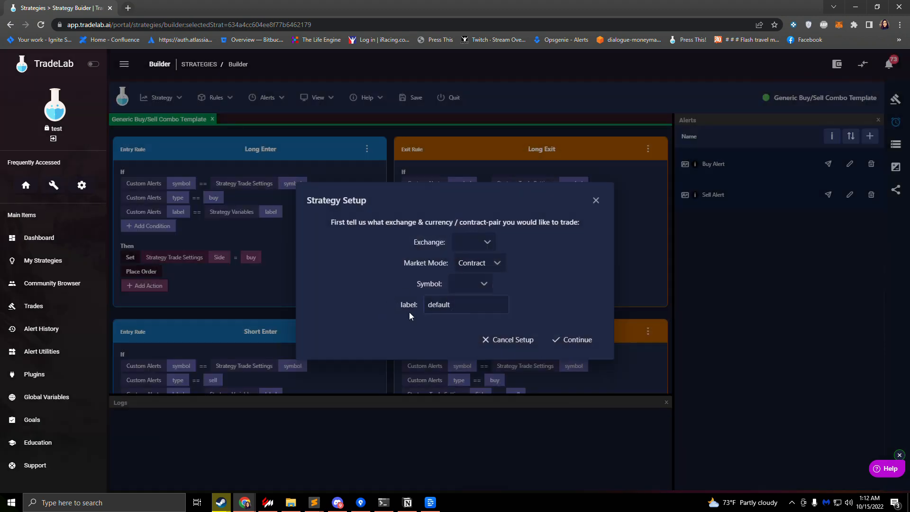
Look over the Exchange and label fields in Strategy Setup, and continue with the label default
left_click(466, 305)
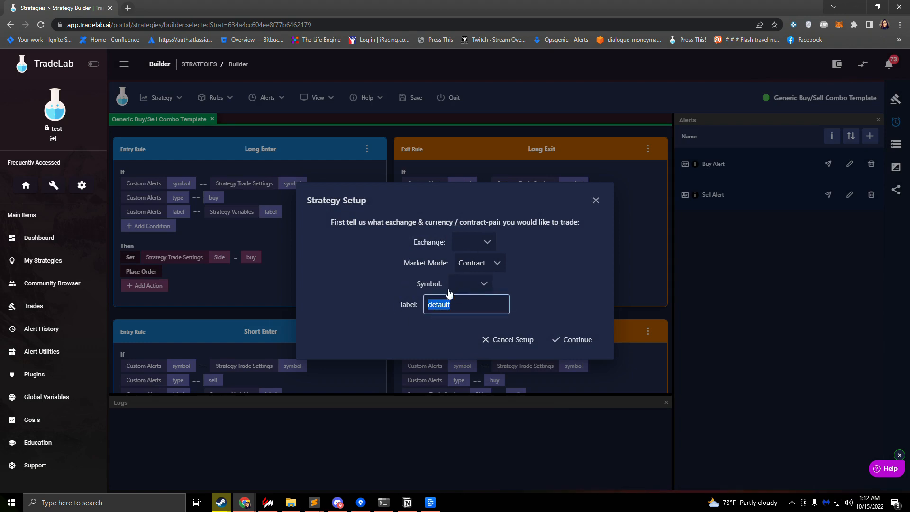
left_click(412, 294)
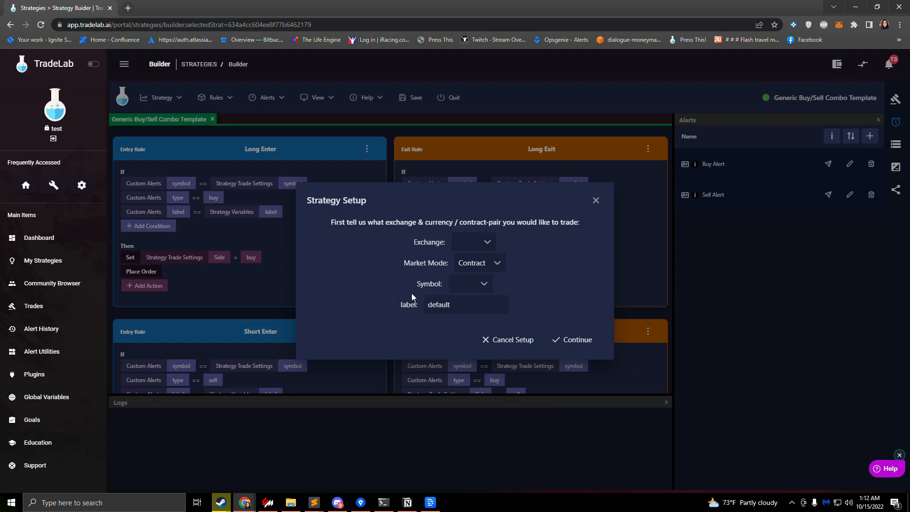
left_click(478, 244)
left_click(419, 242)
left_click(470, 303)
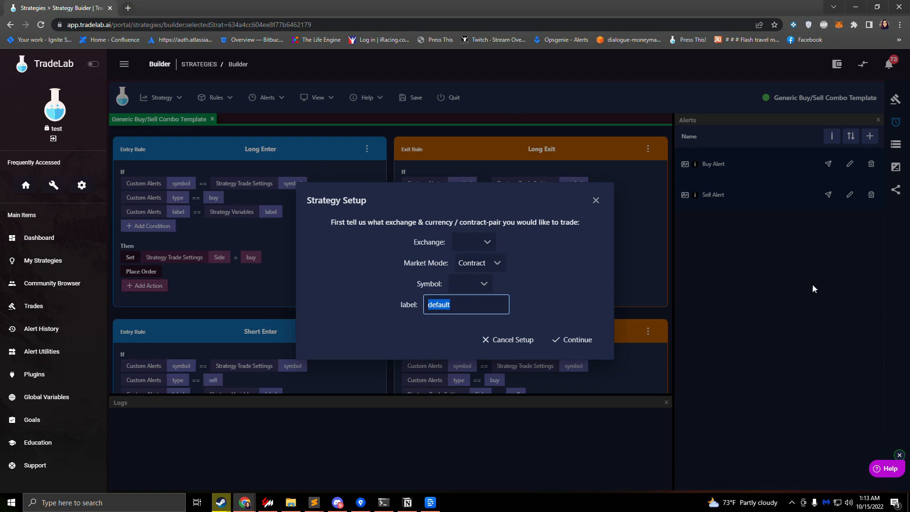
left_click(572, 339)
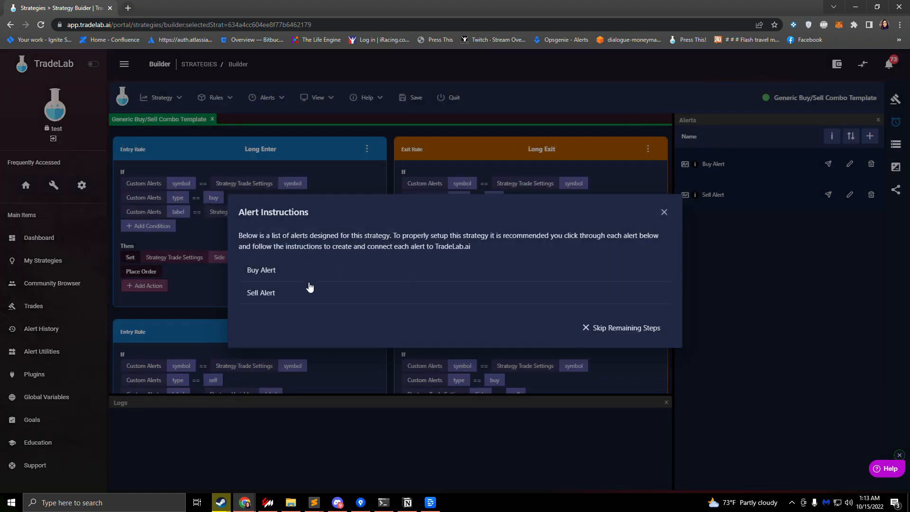
Review the Buy Alert's instructions and message, and close the alert instructions
left_click(298, 276)
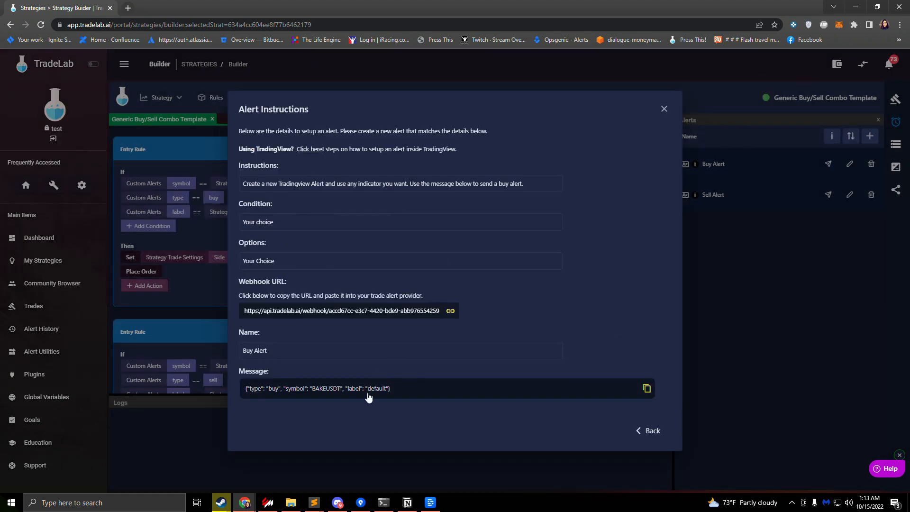
left_click(648, 431)
left_click(664, 212)
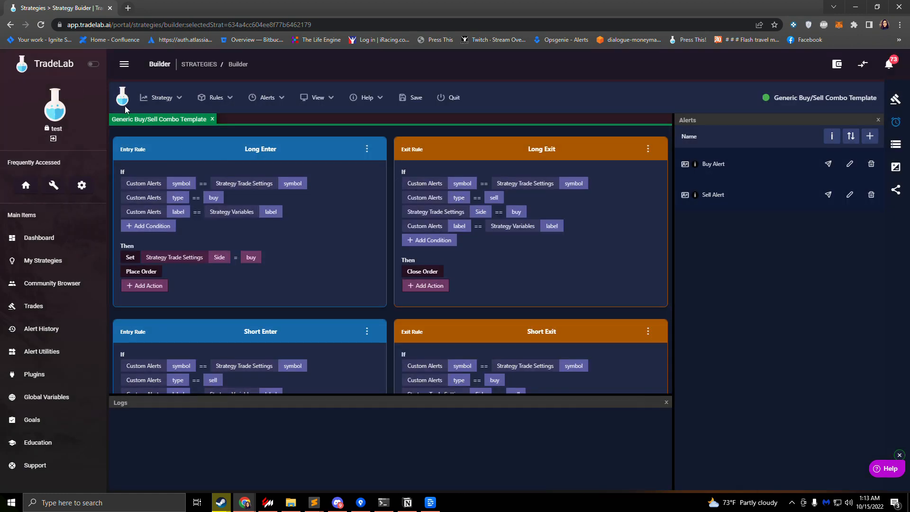
Run Strategy Setup again with the label set to my rsi, and open the Buy Alert's message
left_click(154, 99)
left_click(161, 189)
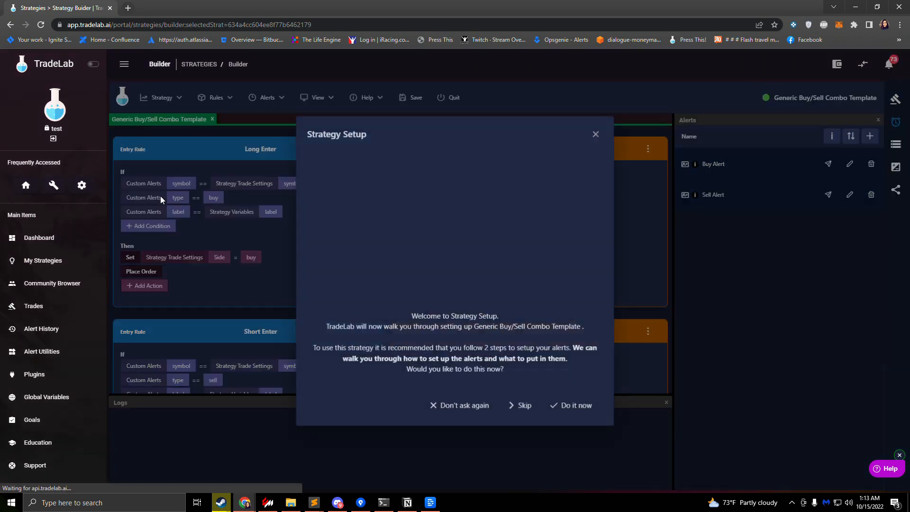
left_click(574, 408)
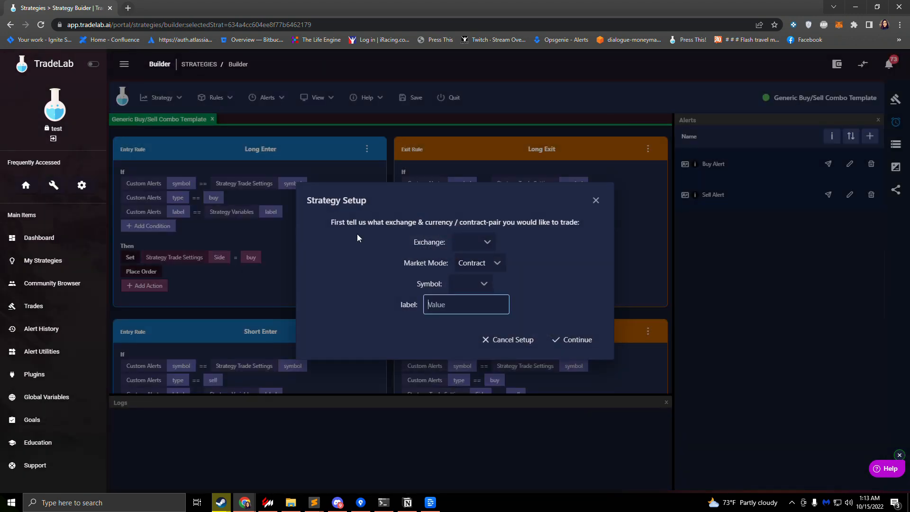
type("my rsi")
left_click(572, 339)
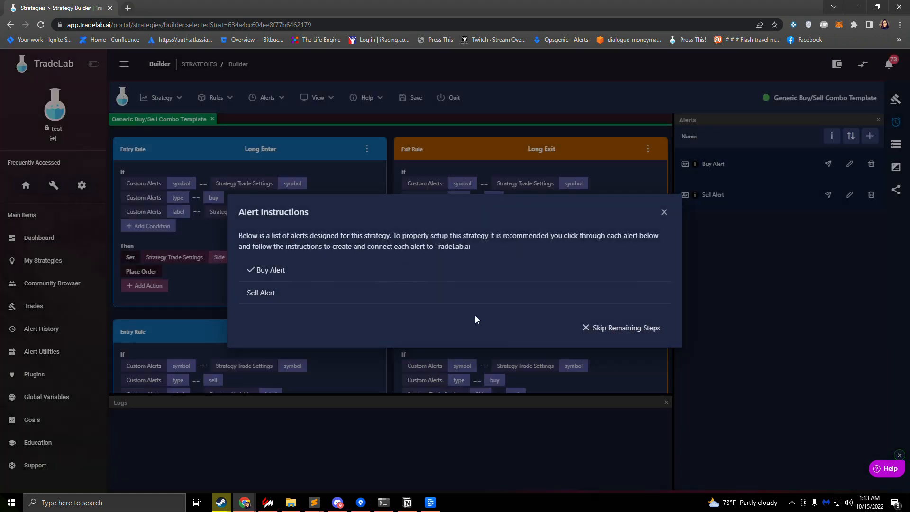
left_click(282, 270)
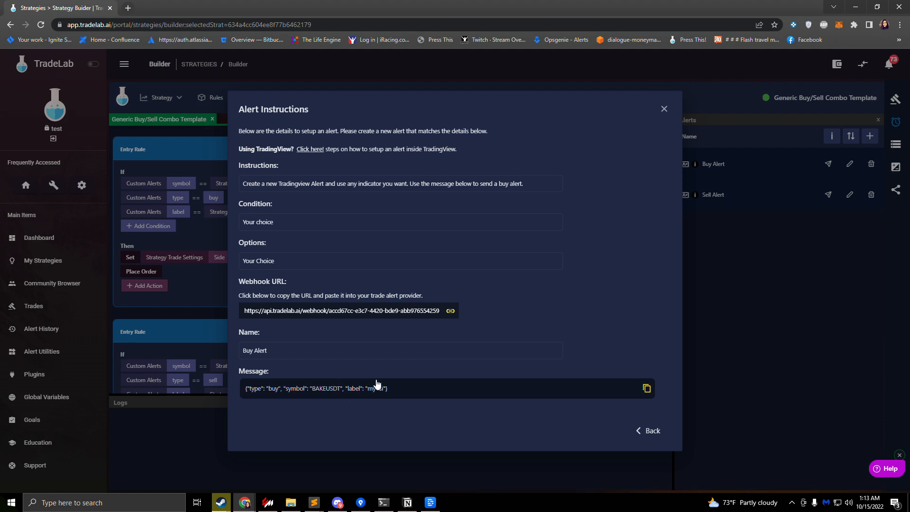
left_click(374, 396)
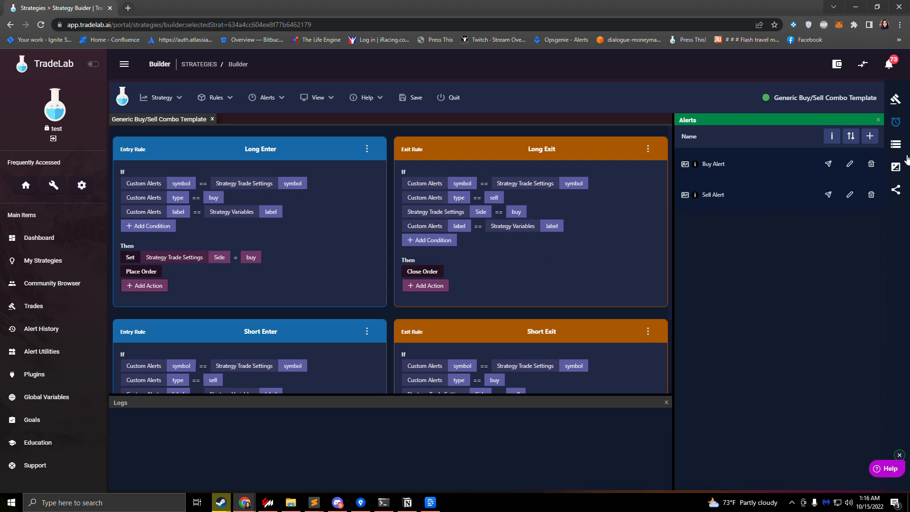
Check the label variable's value and look over the label conditions in the entry and exit rules
left_click(896, 144)
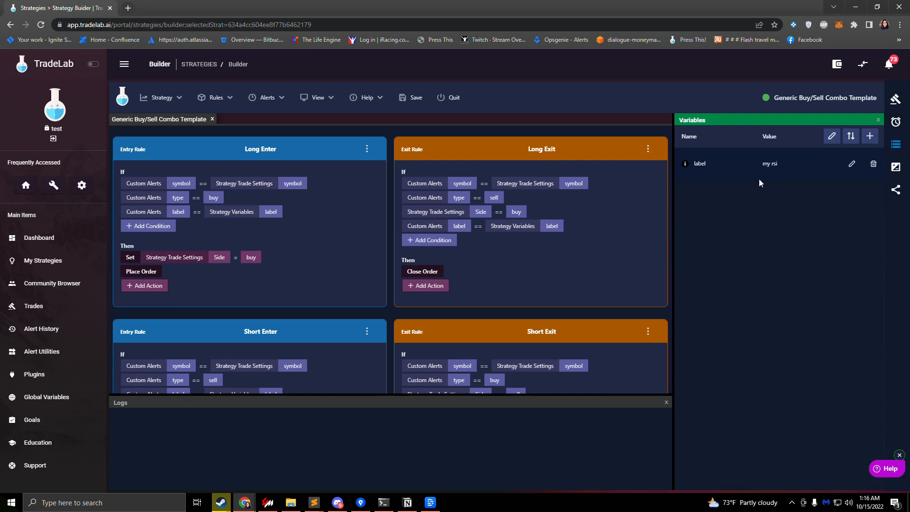
left_click(900, 127)
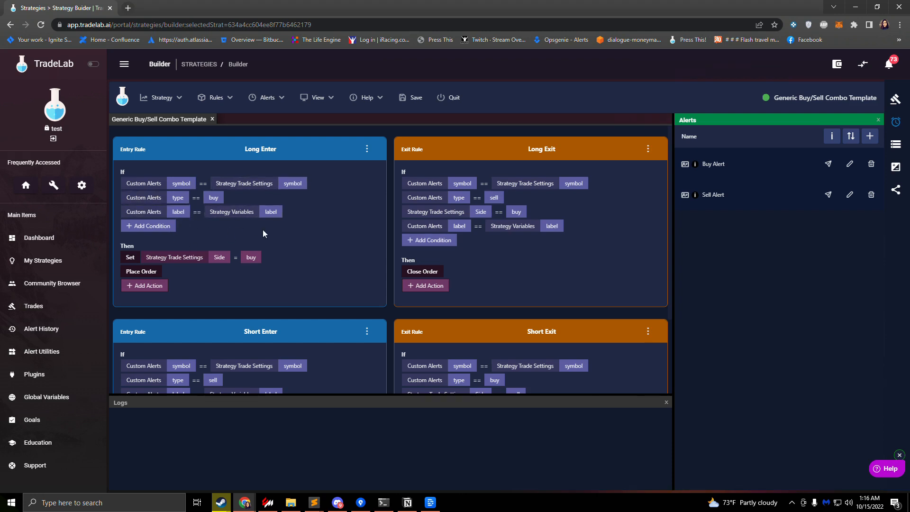
scroll(262, 232, "down", 2)
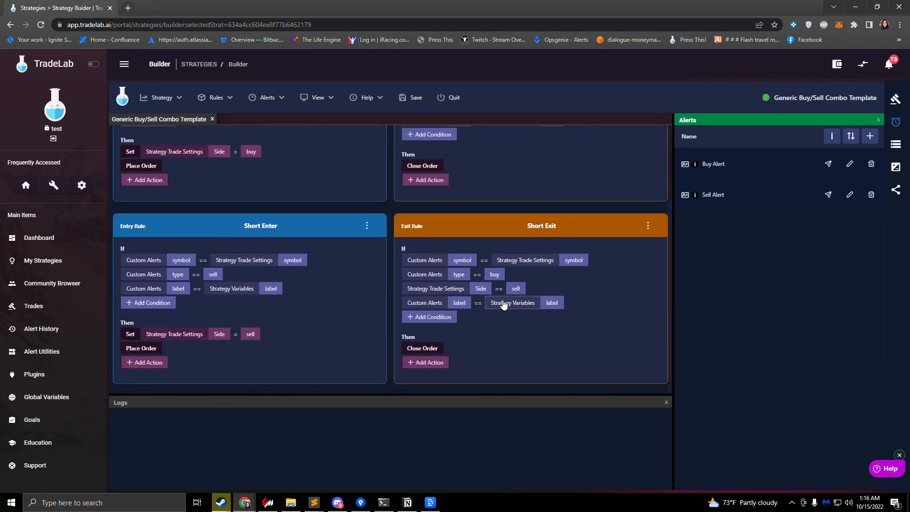
scroll(545, 303, "up", 2)
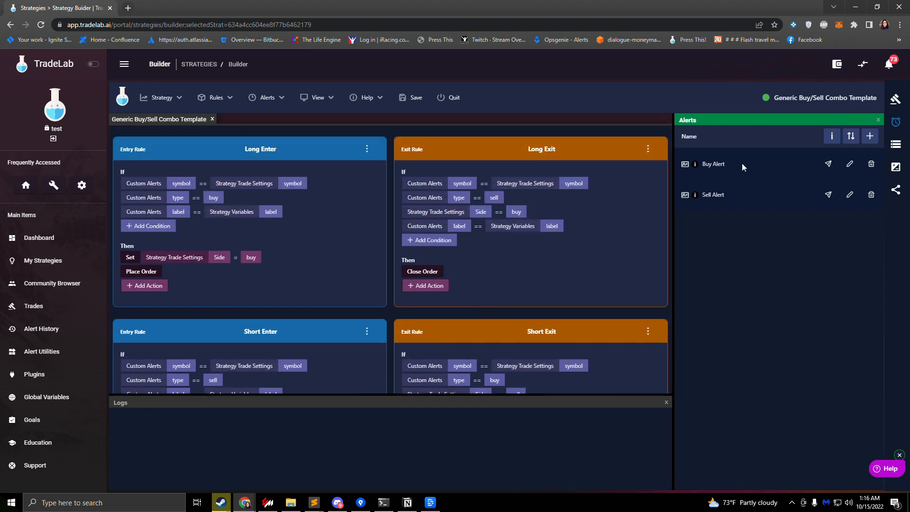
Review the Strategy Setup fields once more, close the setup, and open the help window
left_click(162, 98)
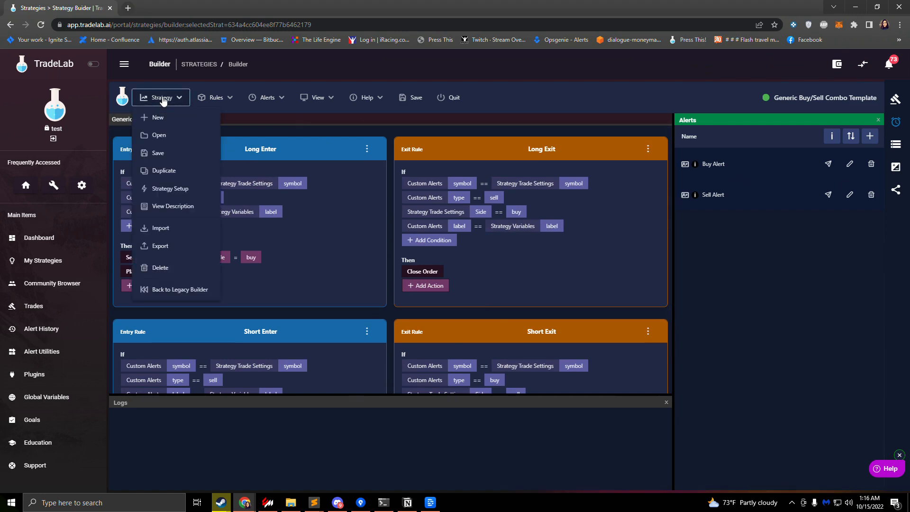
left_click(165, 189)
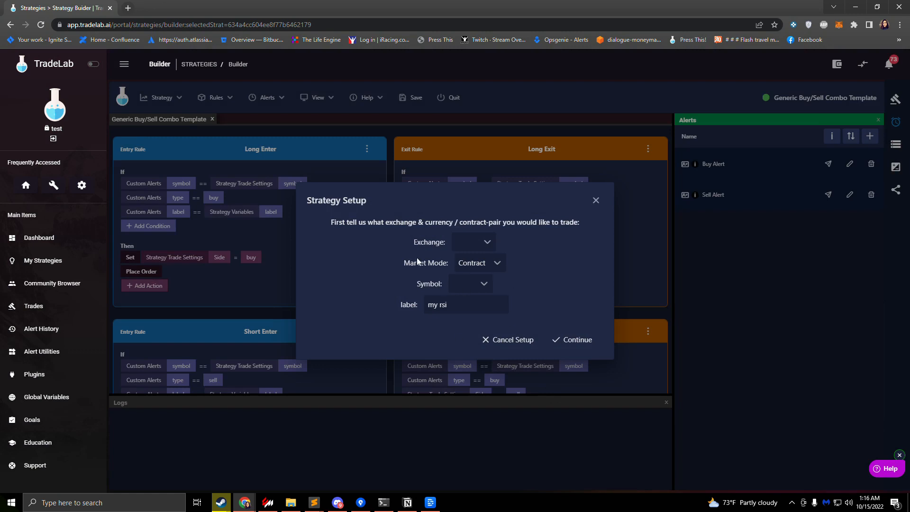
left_click(596, 201)
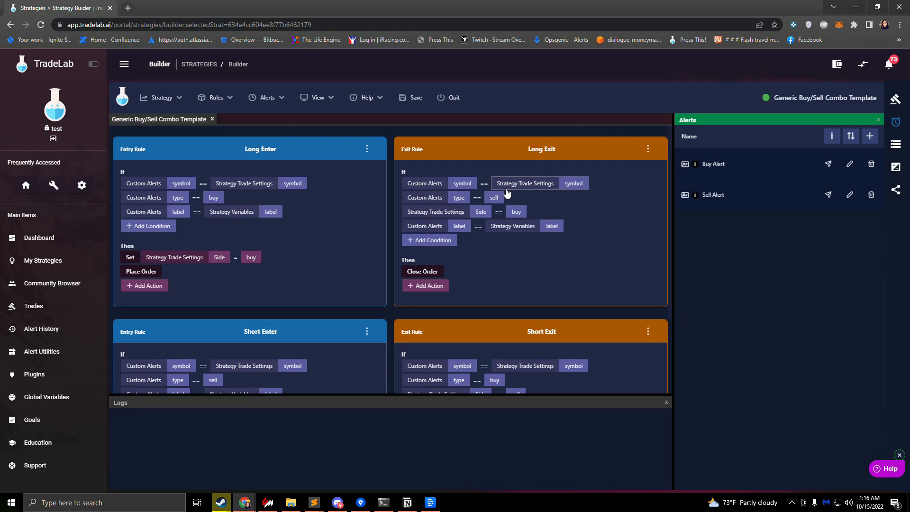
left_click(874, 467)
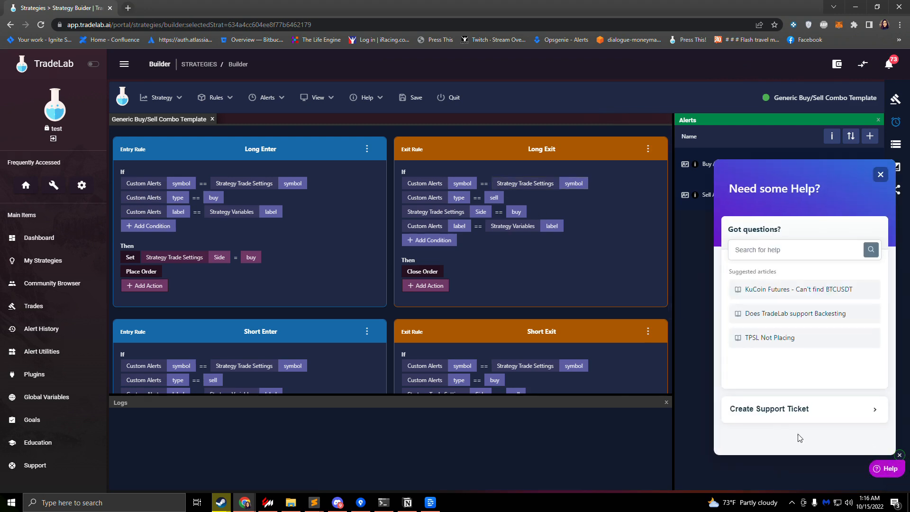